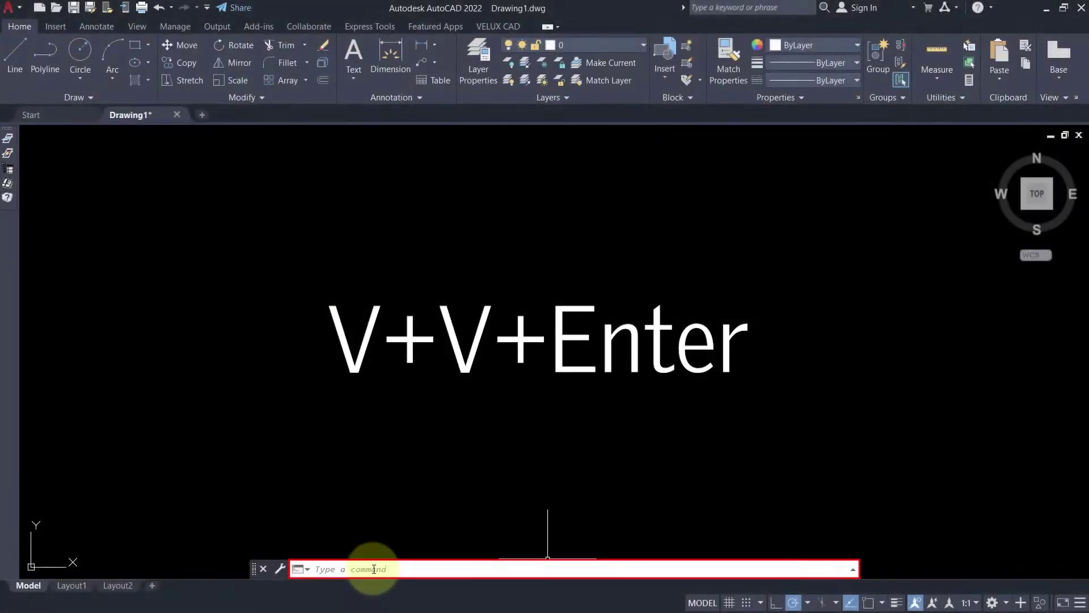
- Launch the VELUX CAD International-version 2022 add-in with the VV command
type("vv")
key("Return")
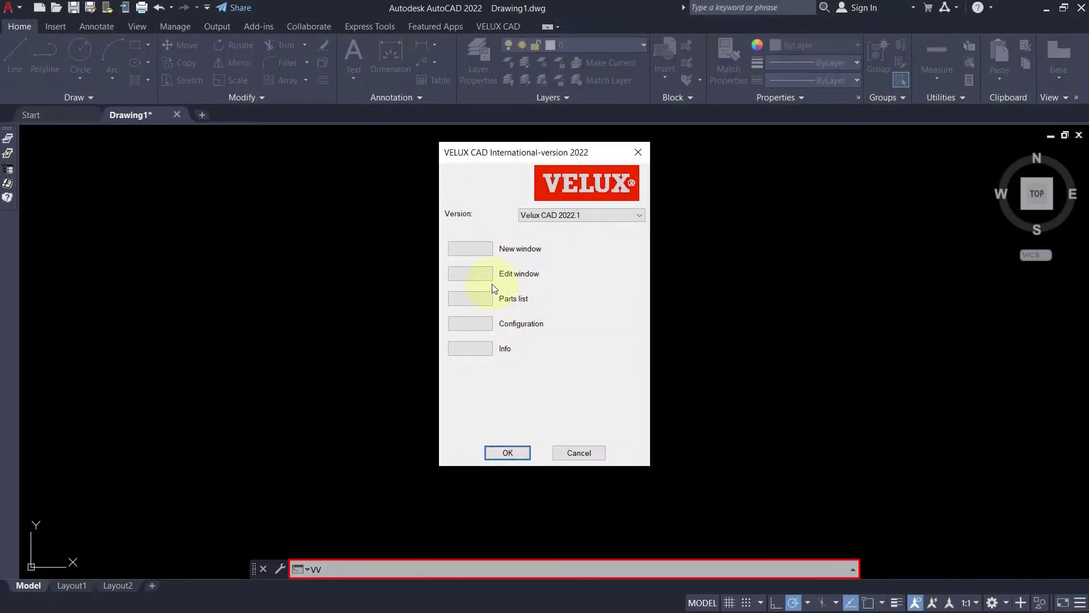
- Start a new VELUX window, trying roof pitches of 0 and 15 while reviewing installation types
left_click(483, 252)
left_click_drag(502, 225, 477, 222)
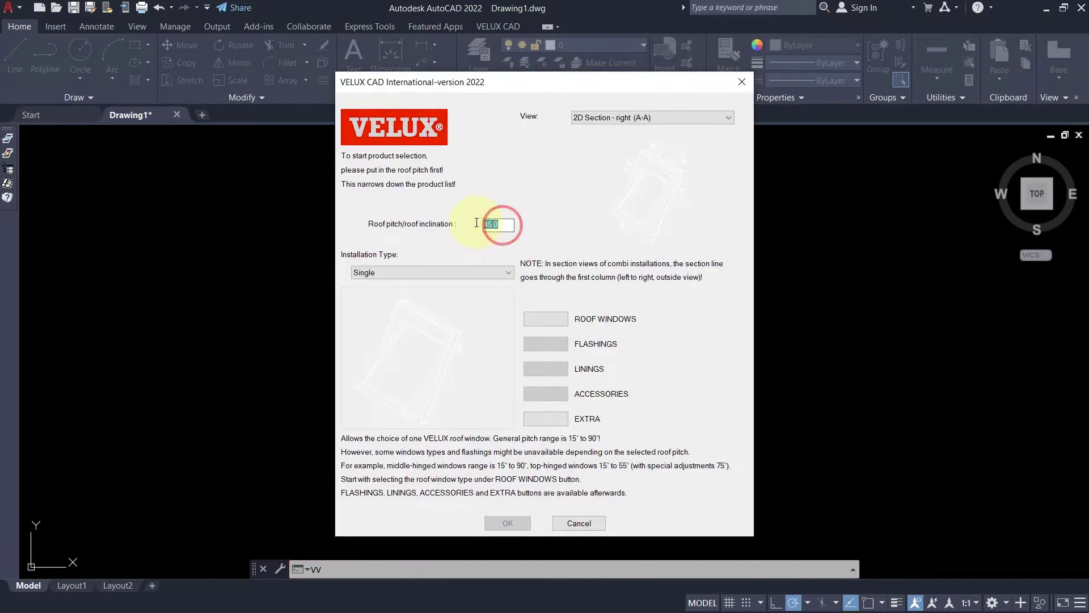
type("0")
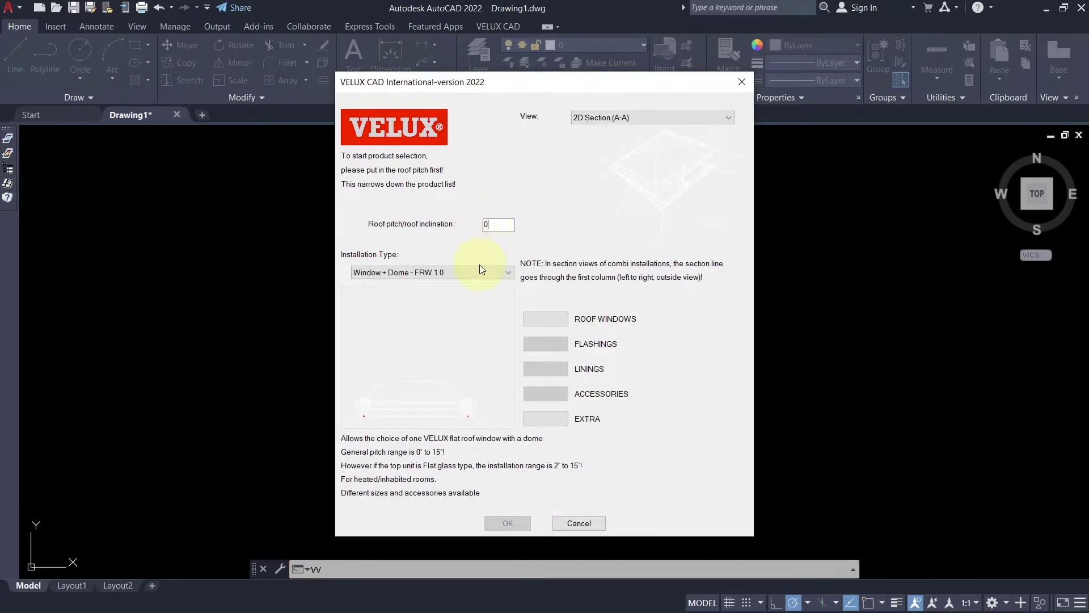
left_click(478, 272)
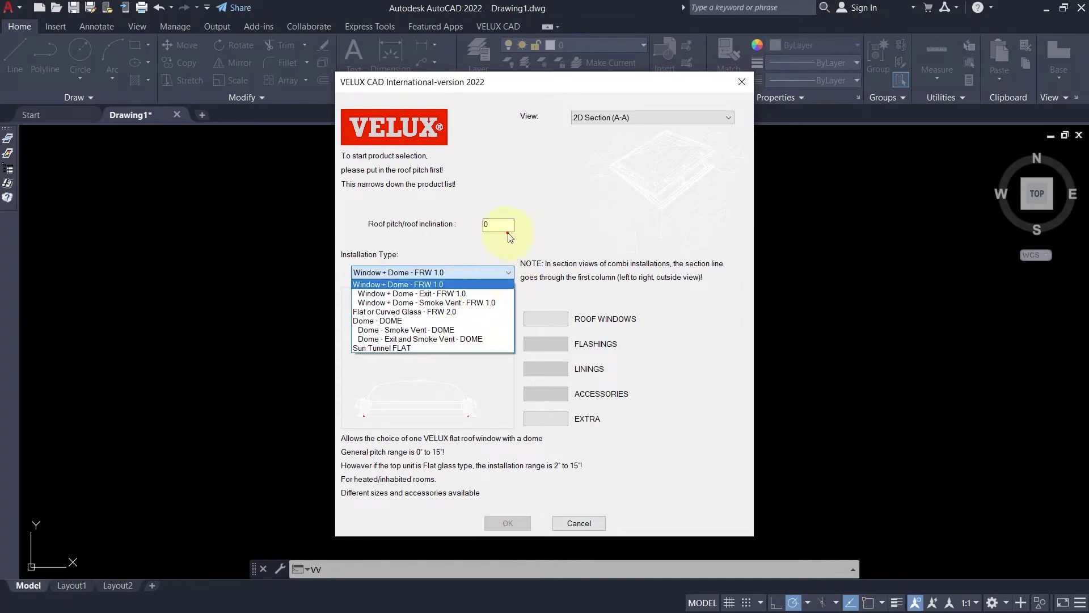
left_click_drag(498, 224, 481, 223)
type("15")
left_click(472, 271)
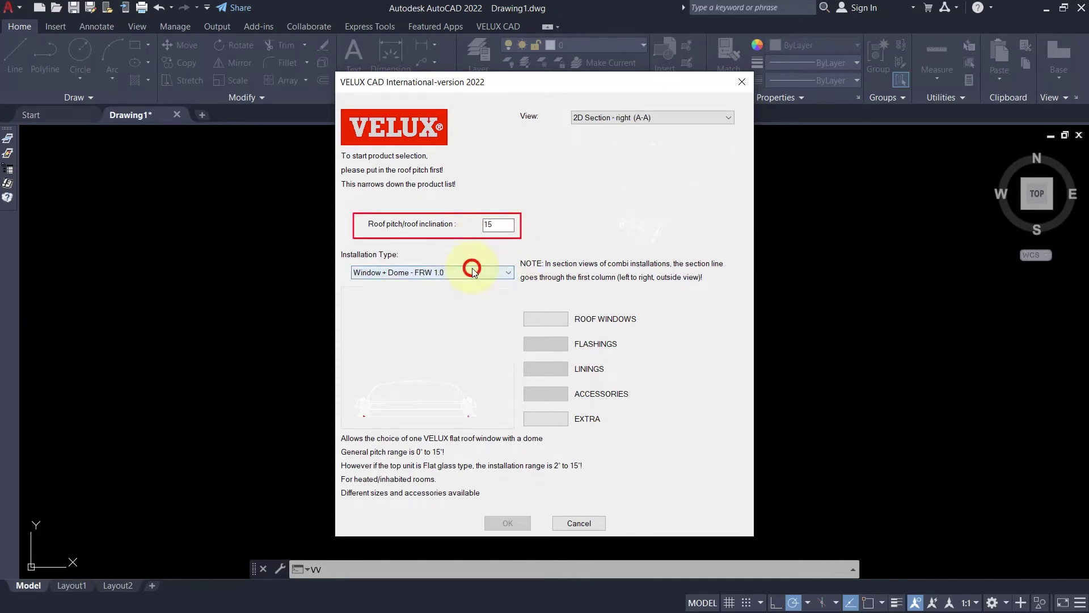
left_click(475, 272)
left_click(497, 225)
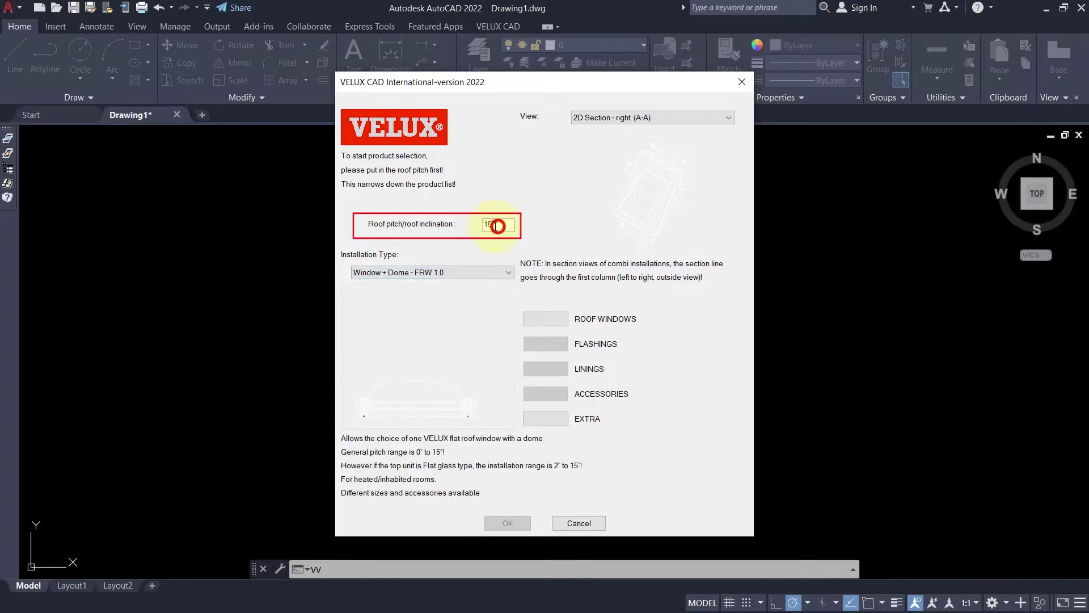
left_click(486, 271)
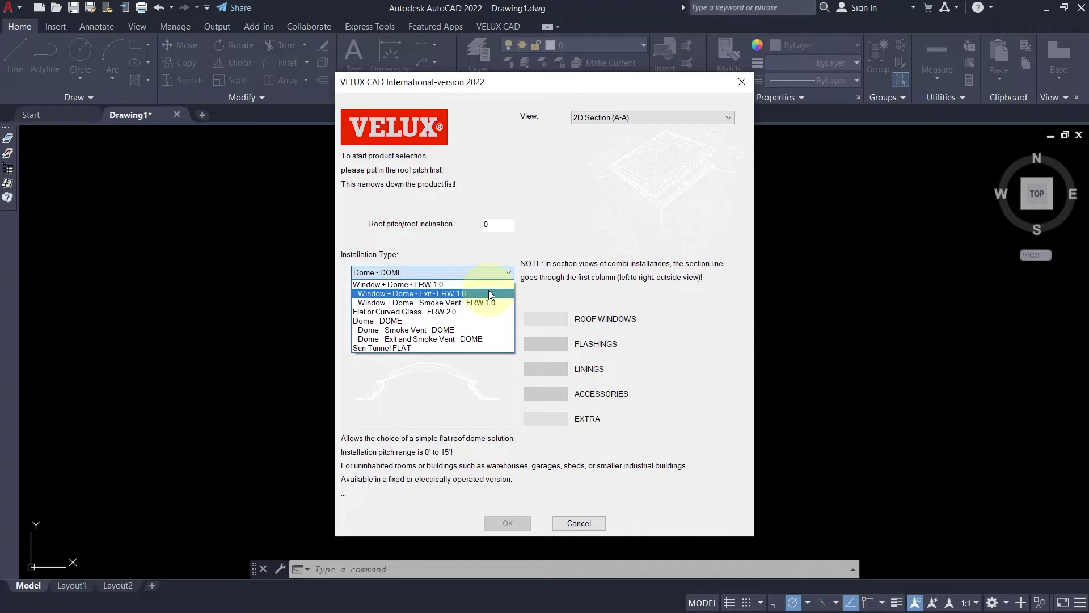
- Preview the Exit, Smoke Vent, Dome Smoke Vent, Dome Exit and Smoke Vent, and Sun Tunnel FLAT installations
left_click(491, 294)
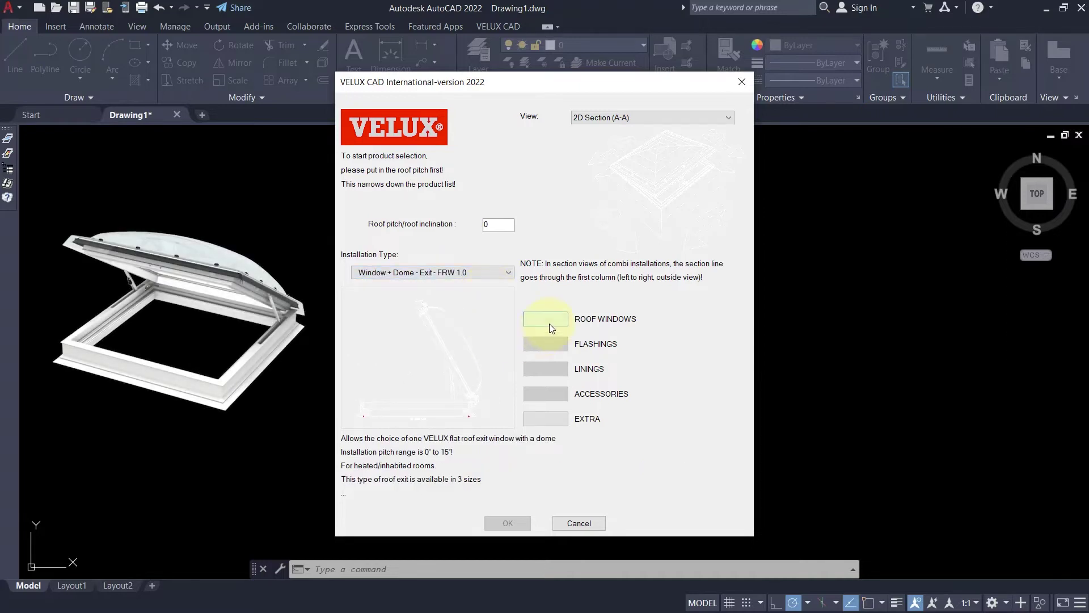
left_click(500, 273)
left_click(492, 302)
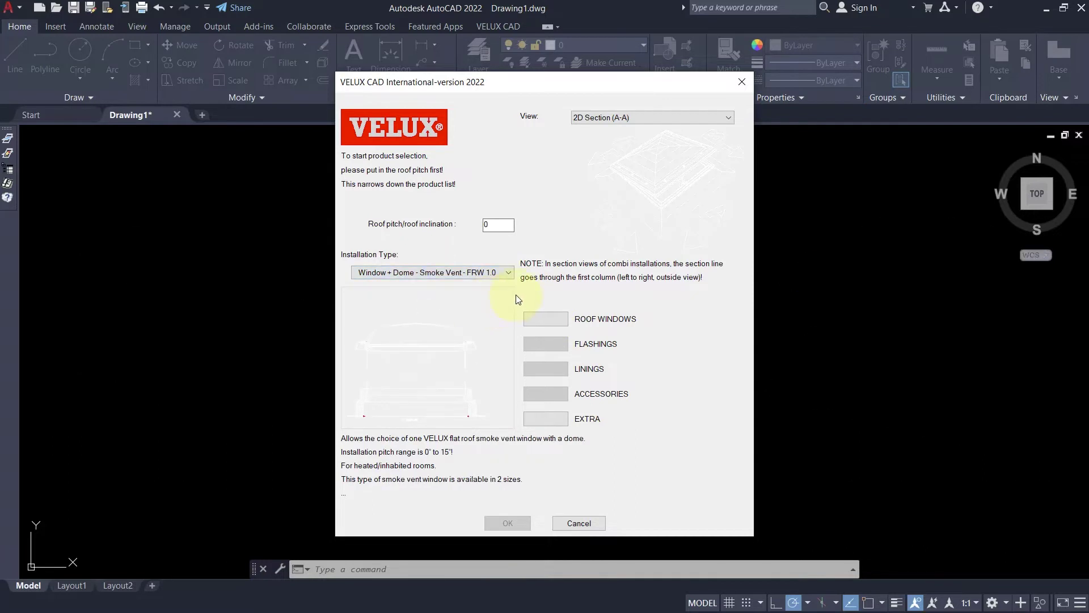
left_click(505, 276)
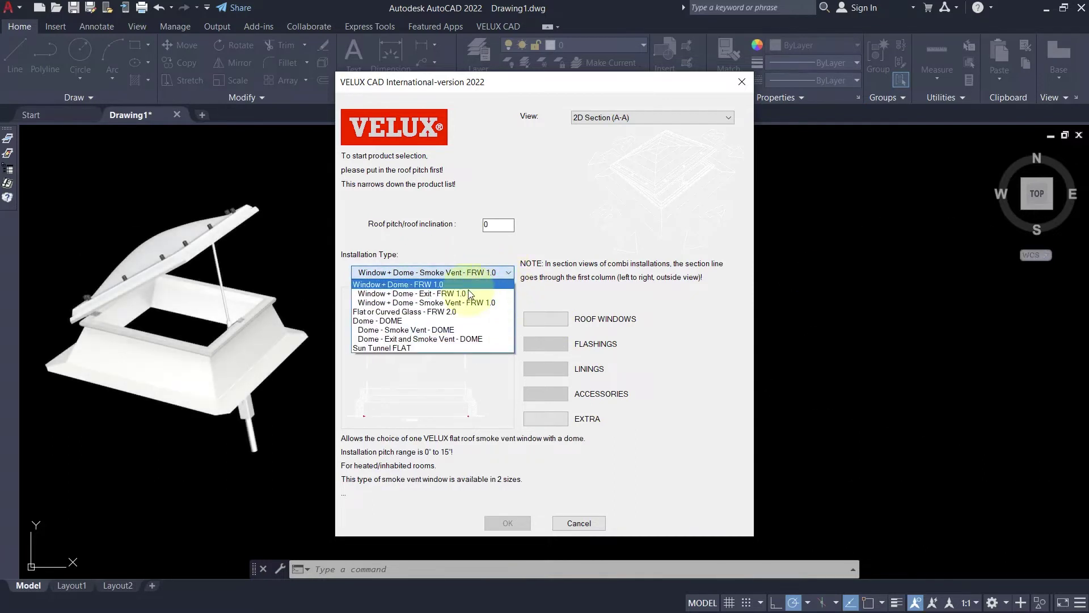
left_click(452, 330)
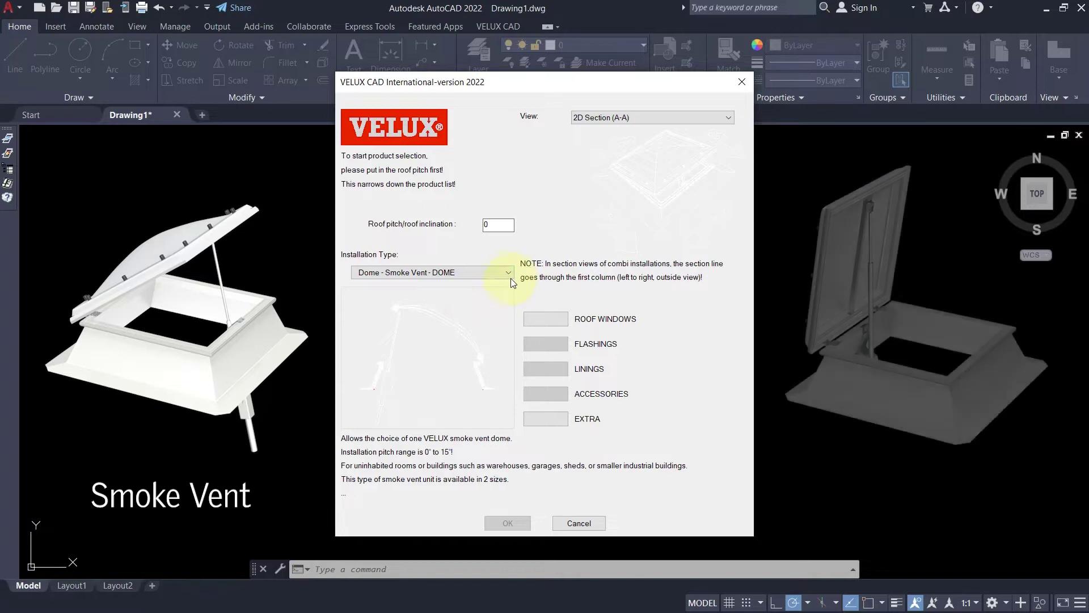
left_click(511, 275)
left_click(479, 336)
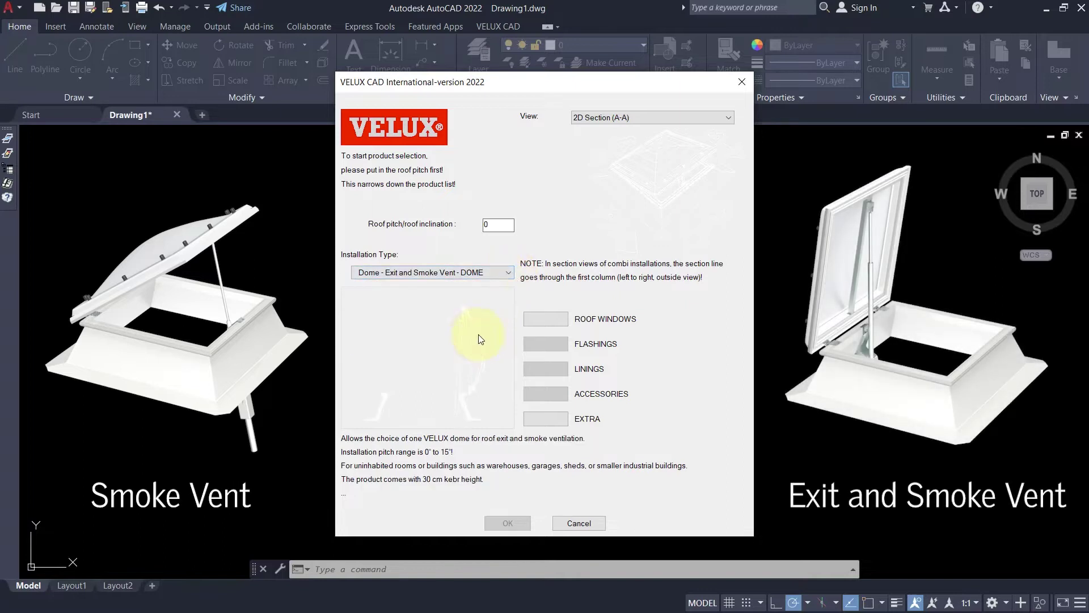
left_click(508, 275)
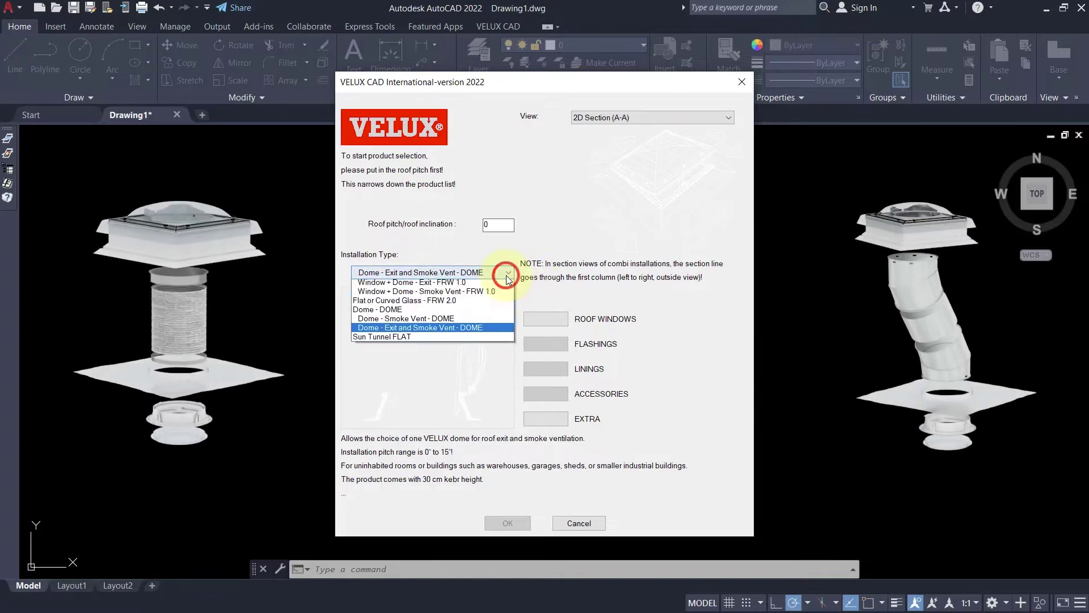
left_click(419, 349)
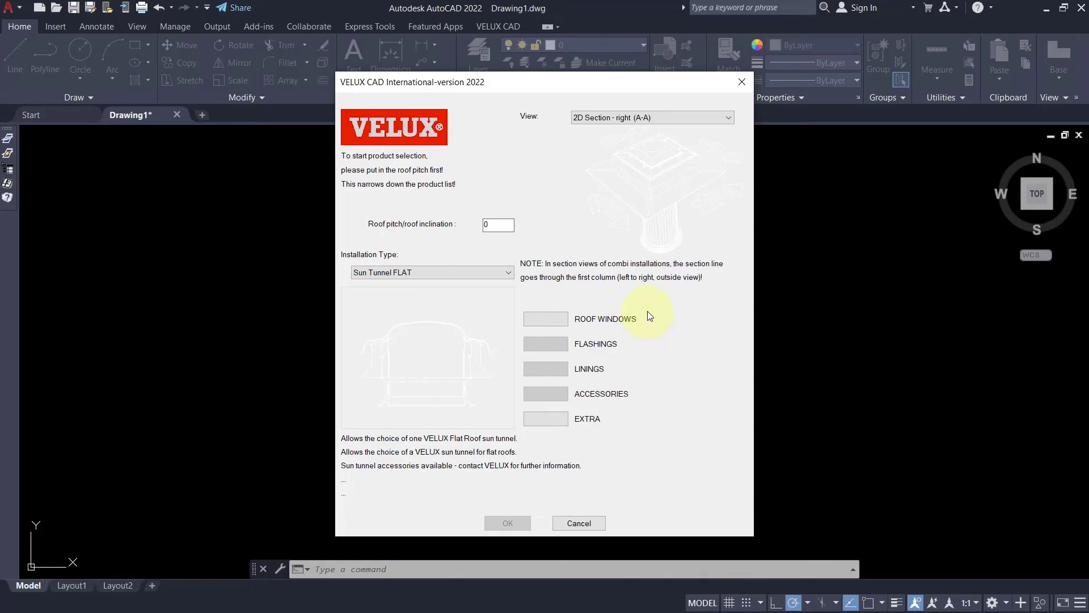
- Return to Window + Dome - FRW 1.0 and bring up the roof window choices
left_click(509, 274)
left_click(475, 285)
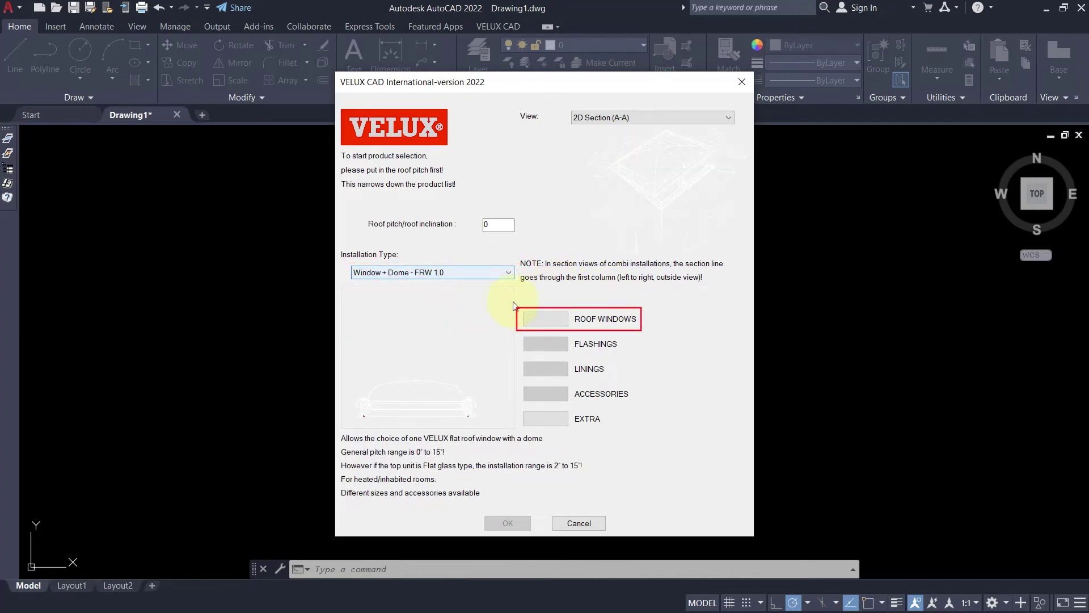
left_click(538, 318)
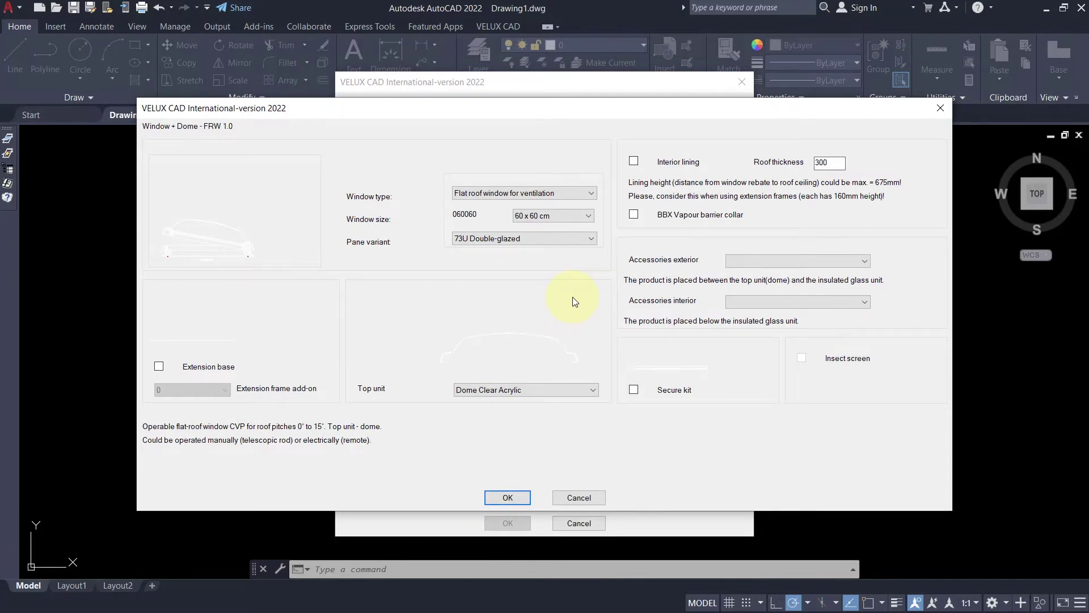
- Compare the Flat roof window for ventilation and its electric version as window types
left_click(595, 194)
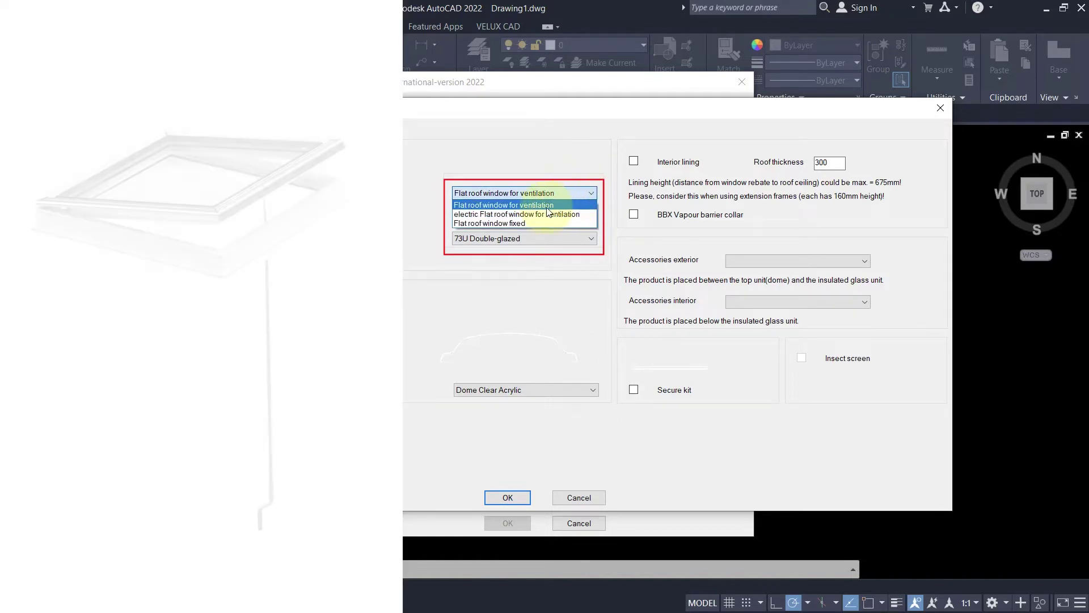
left_click(546, 207)
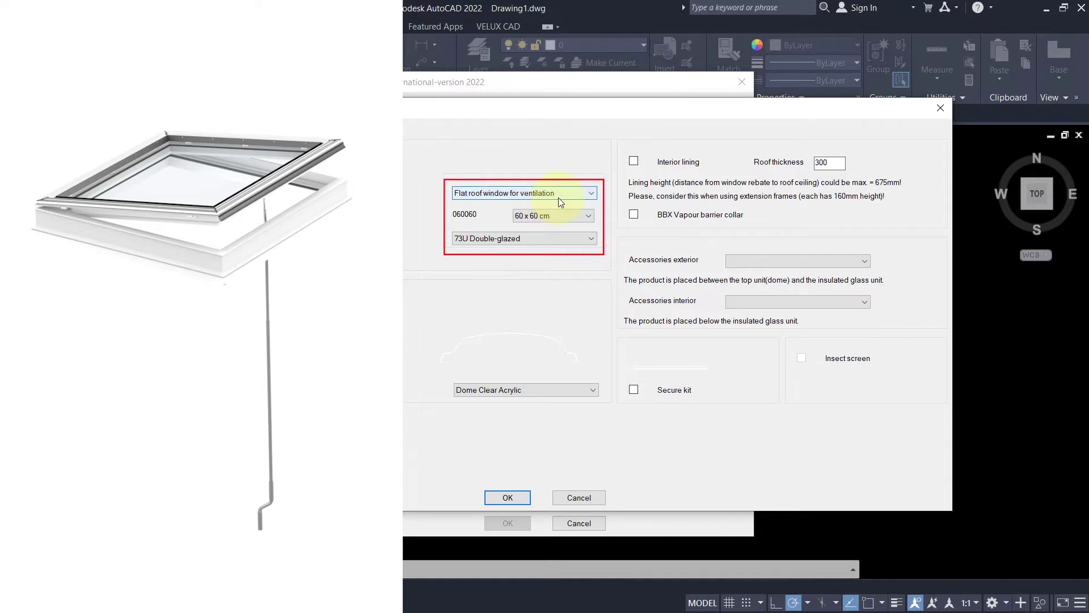
left_click(558, 198)
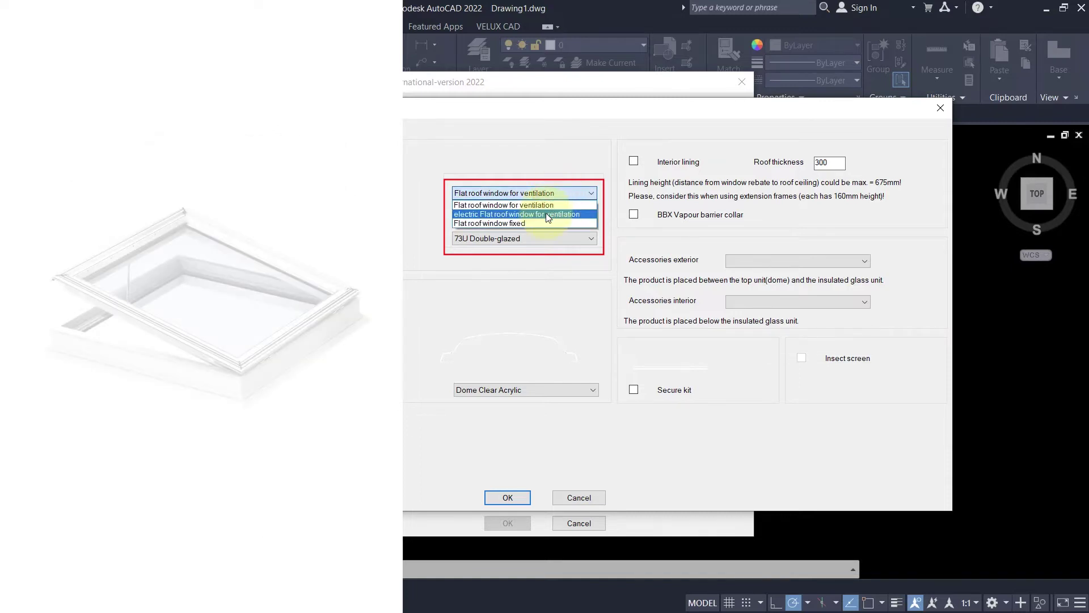
left_click(546, 213)
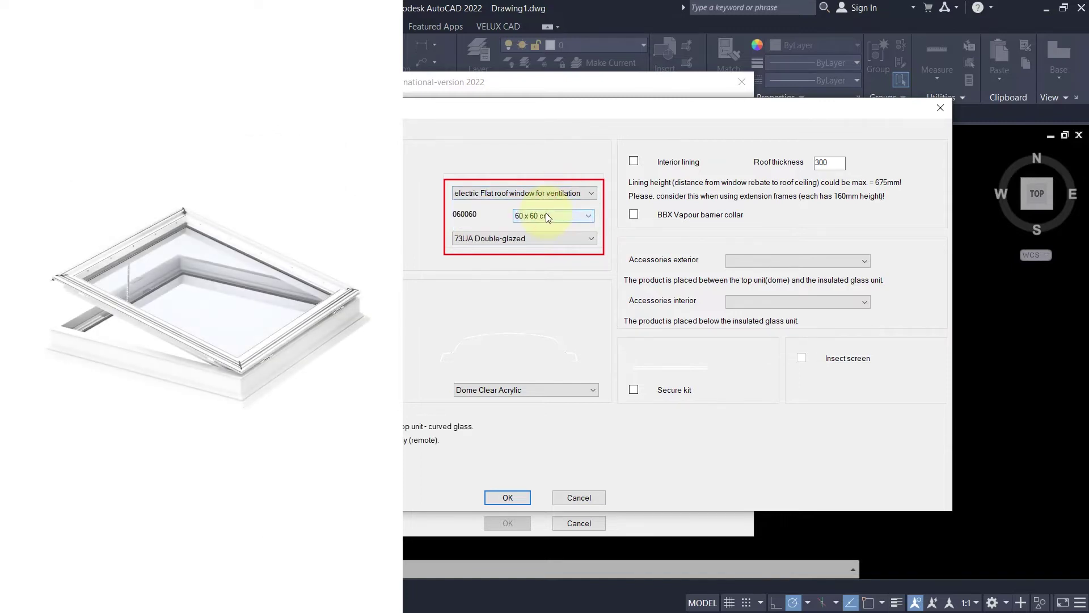
left_click(584, 194)
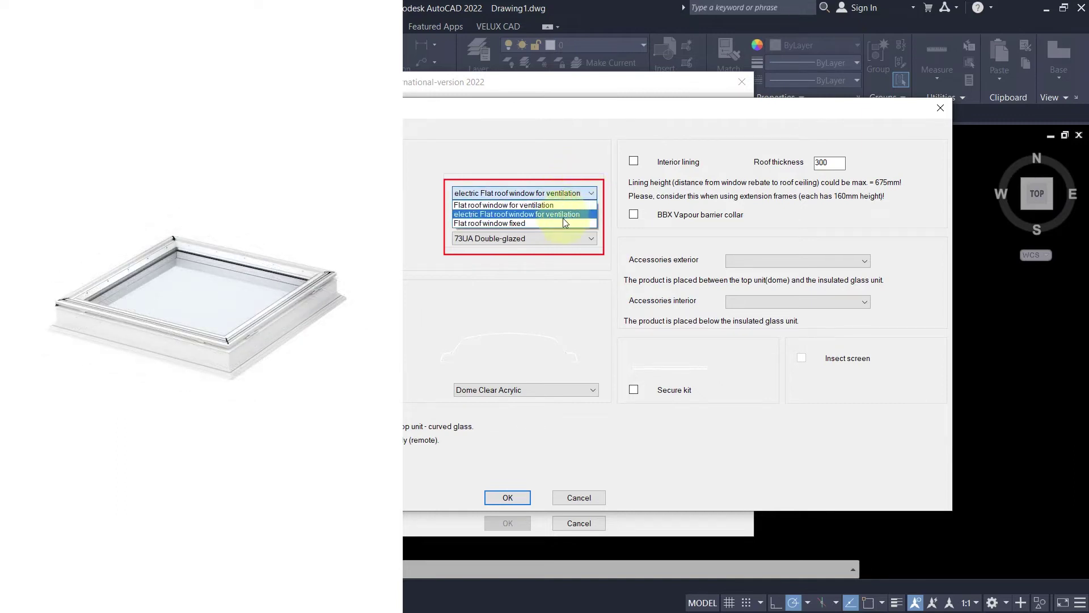
- Make it a fixed flat-roof window with an extension base and 2 extension frame add-ons
left_click(562, 220)
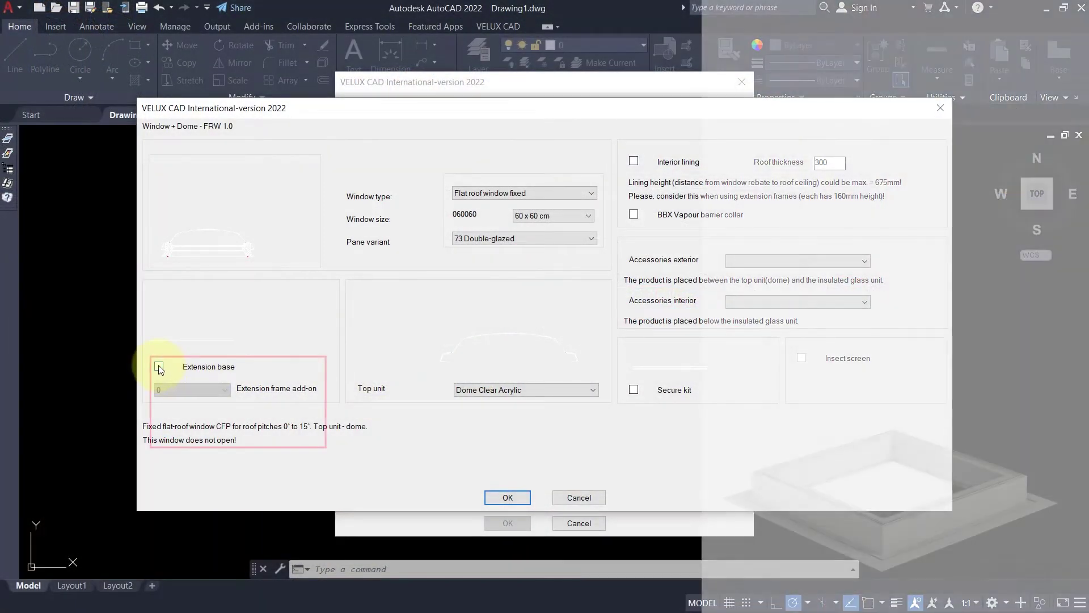
left_click(159, 367)
left_click(175, 390)
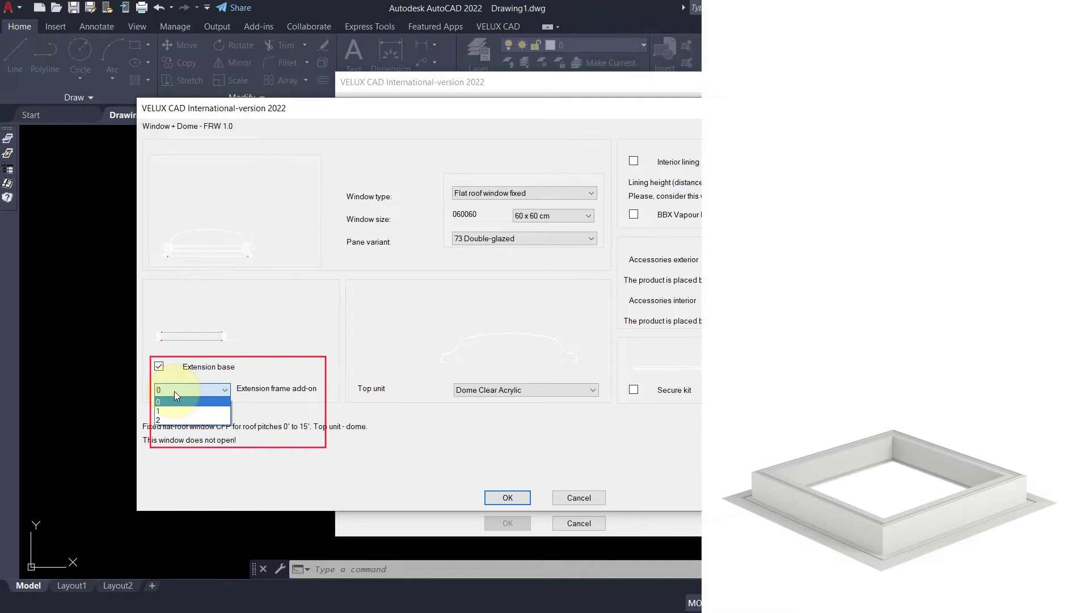
left_click(172, 409)
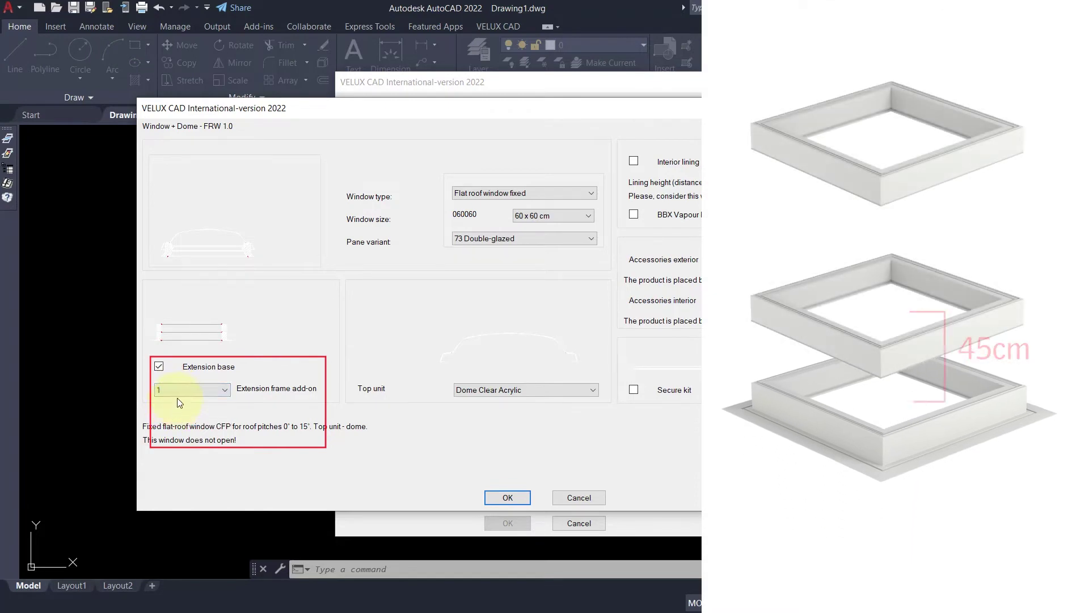
left_click(178, 392)
left_click(177, 418)
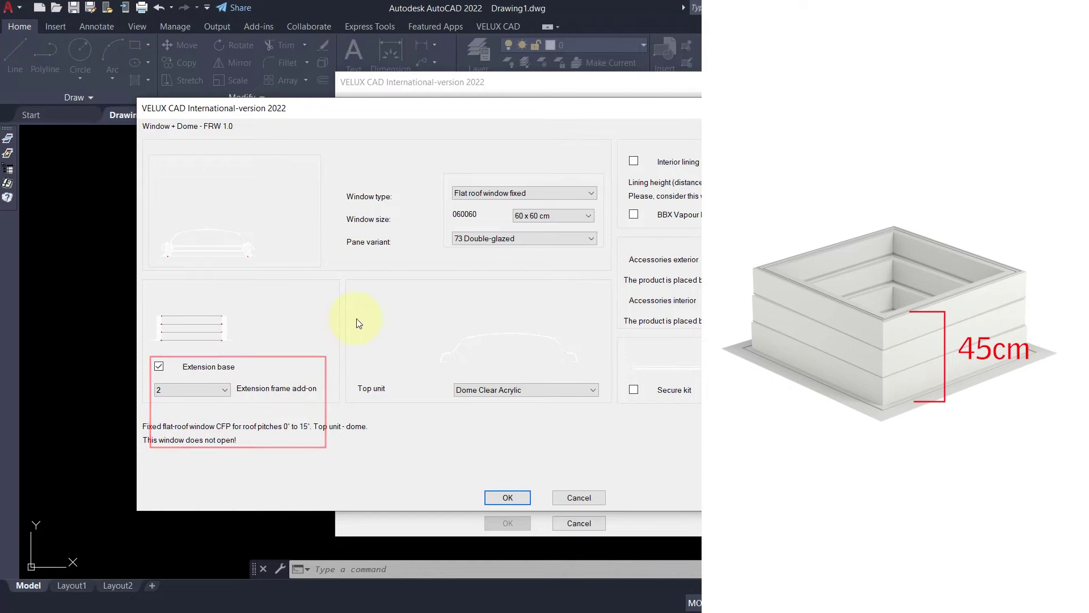
left_click(593, 390)
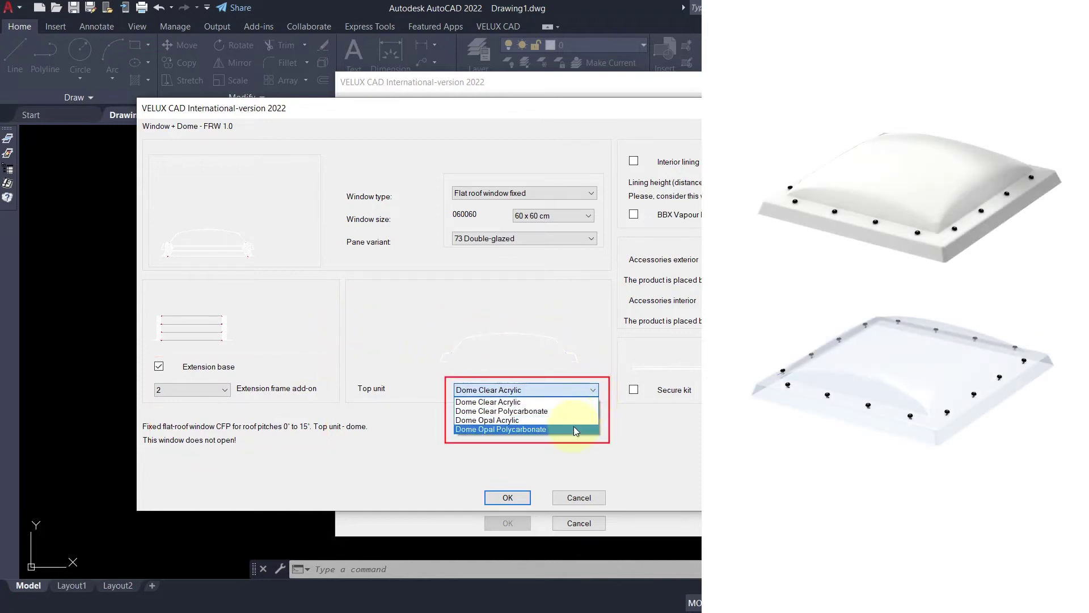
- Keep Dome Clear Acrylic; add Solar anti heat blind outside and Electric translucent pleated blind inside
left_click(688, 426)
left_click(634, 163)
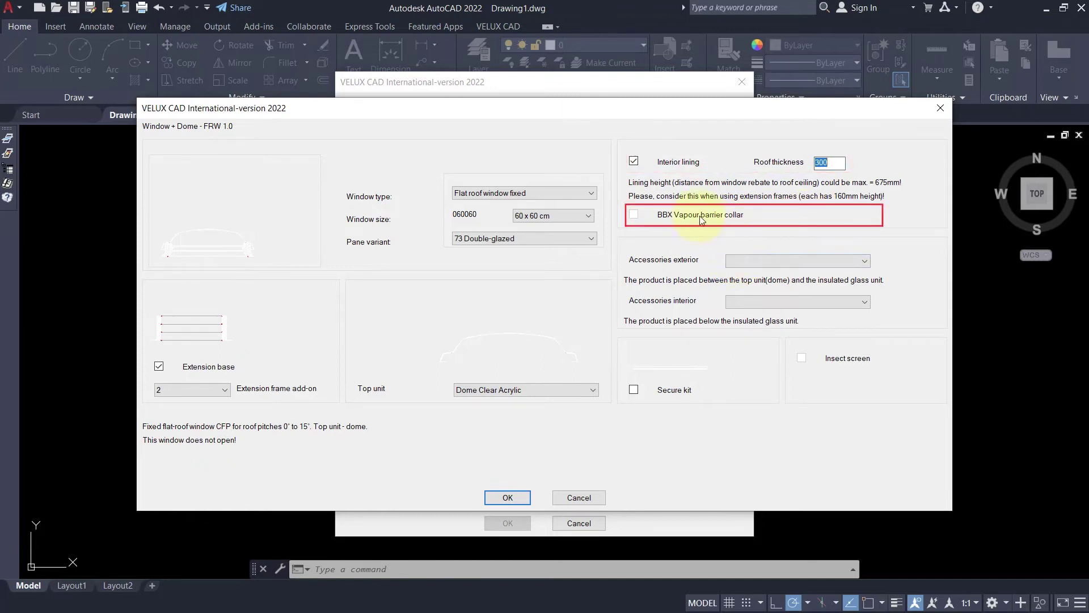
left_click(745, 261)
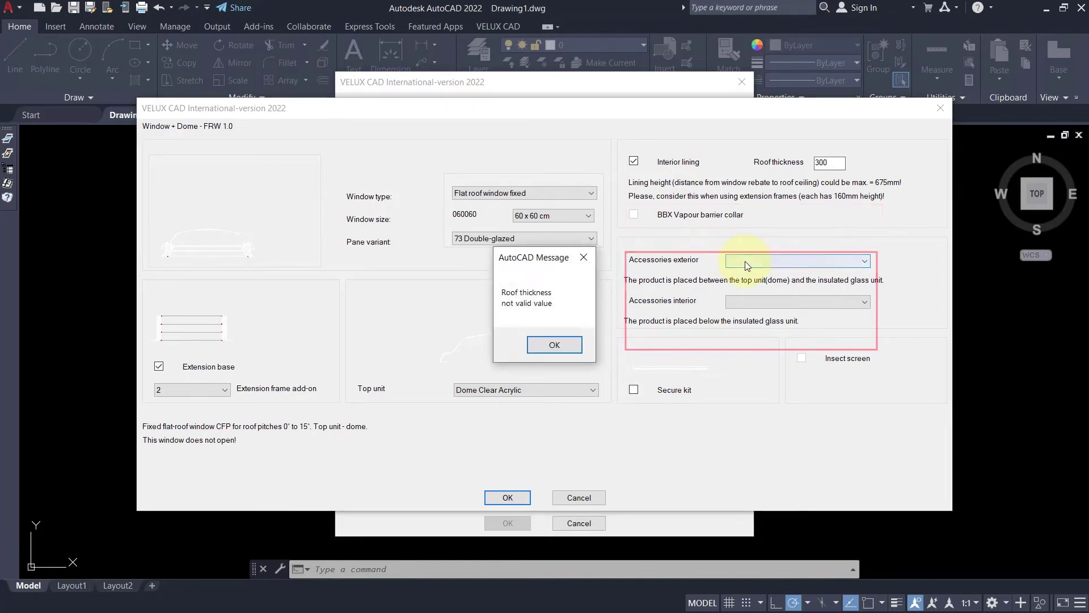
left_click(569, 343)
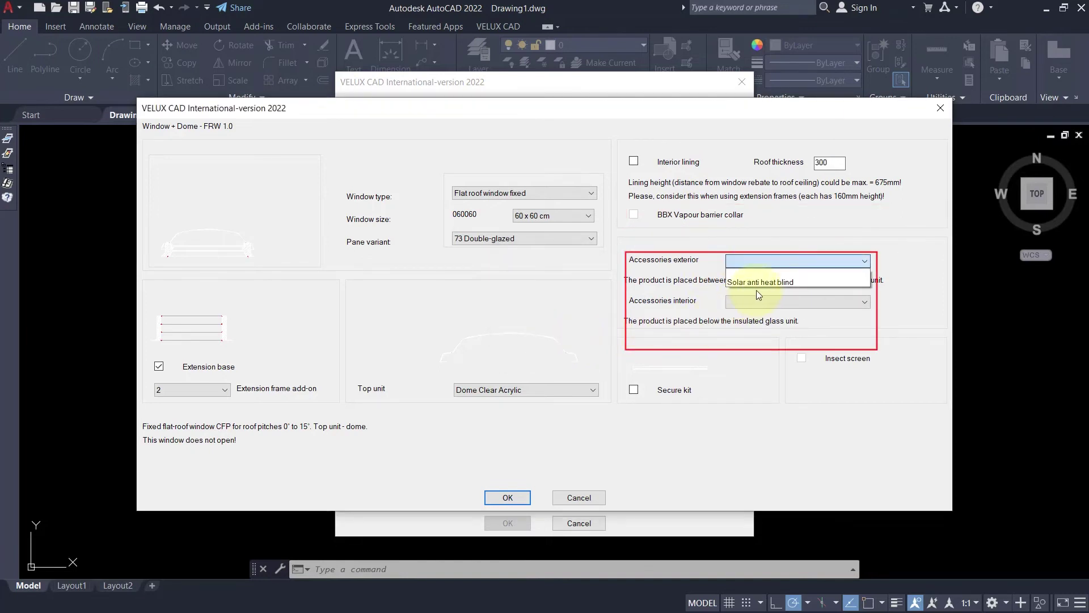
left_click(783, 283)
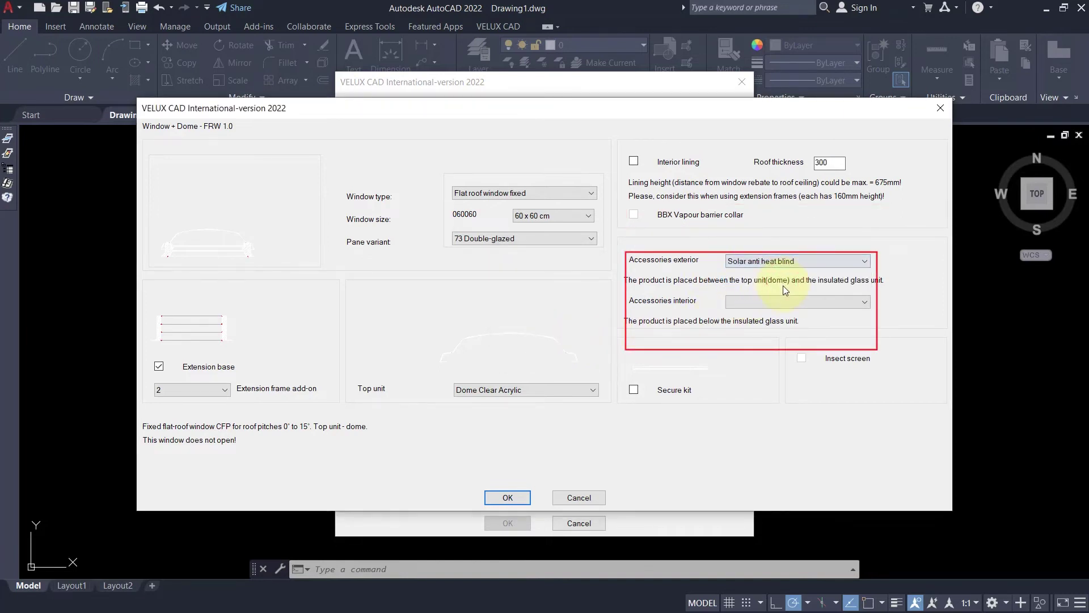
left_click(775, 303)
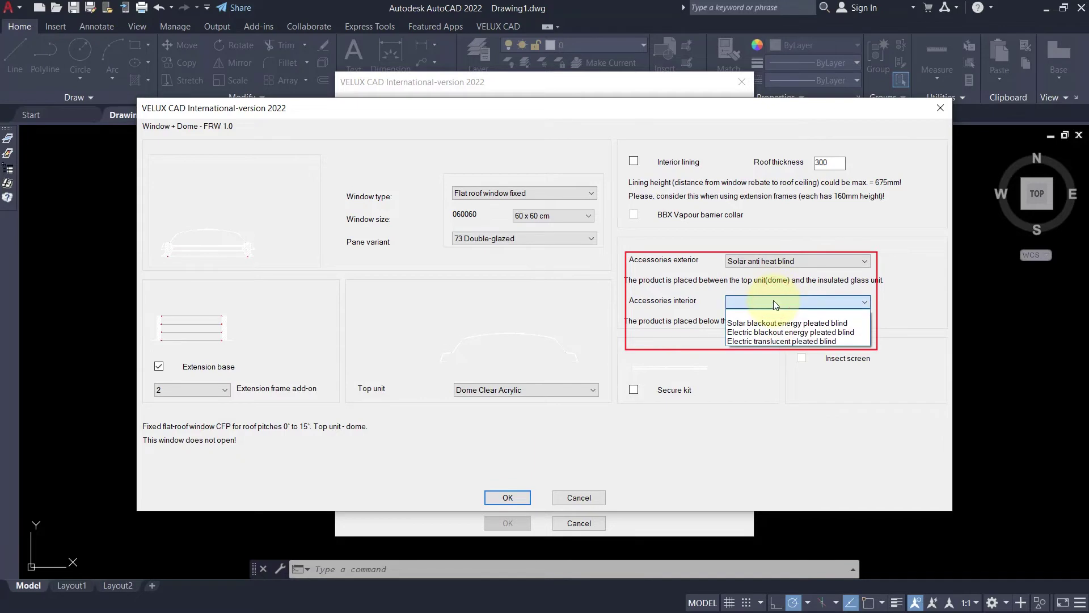
left_click(776, 341)
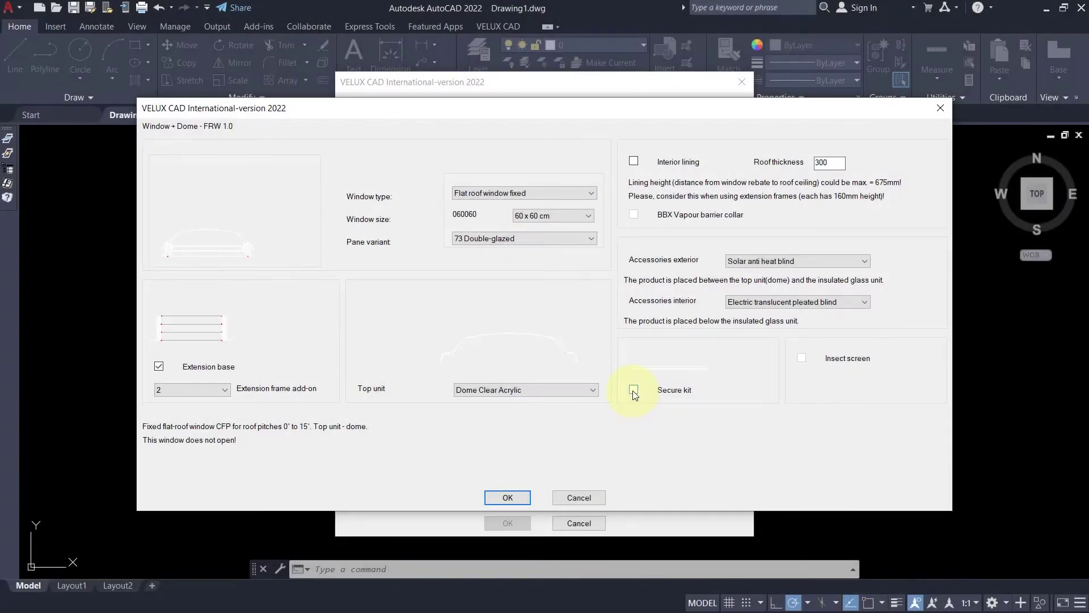
- Add the Secure kit to the window, leaving the insect screen off
left_click(633, 389)
- Accept the configuration and place the FRW 1.0 section with its part-number labels
left_click(506, 497)
left_click(508, 523)
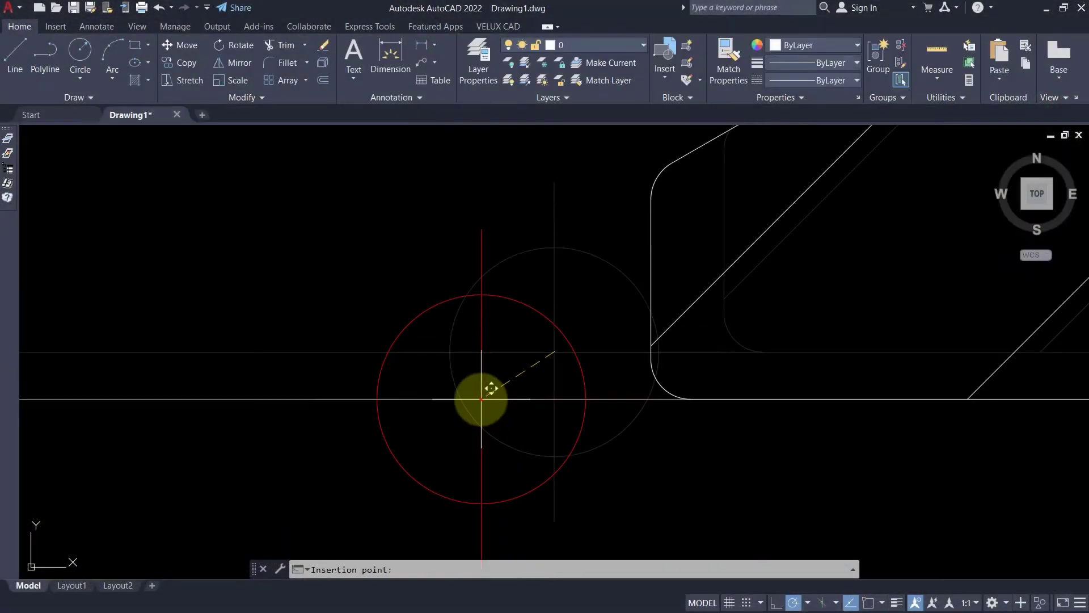
scroll(435, 400, "down", 10)
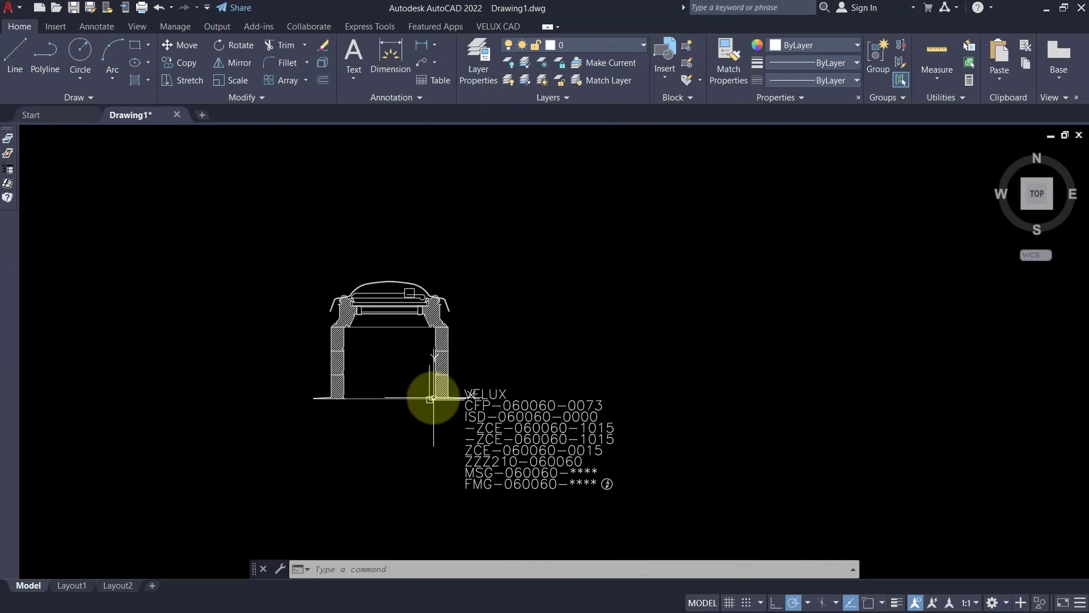
- Copy the window section and its labels to the right of the original
left_click_drag(664, 452, 493, 365)
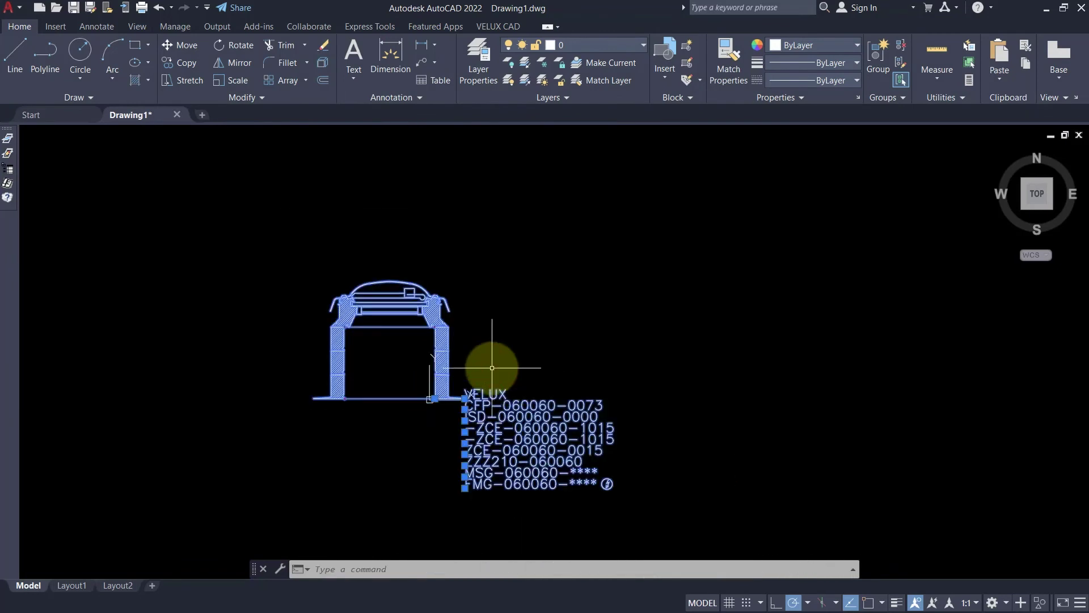
type("copy")
key("Return")
left_click(443, 354)
left_click(783, 349)
key("Return")
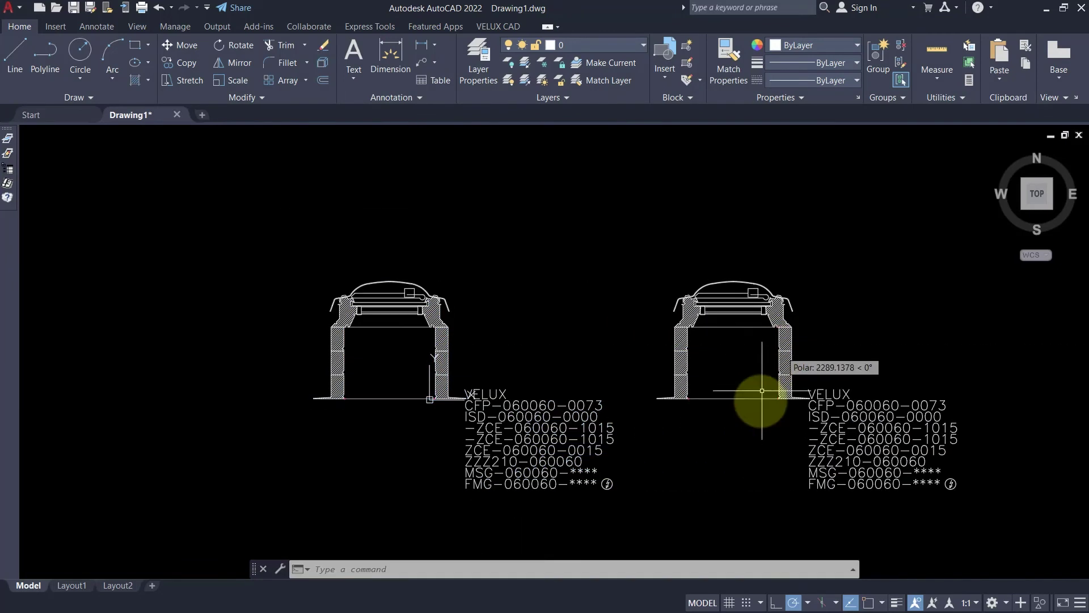
- Edit the copied section with VV to a roof pitch of 12
type("vv")
key("Return")
left_click(539, 297)
left_click(662, 296)
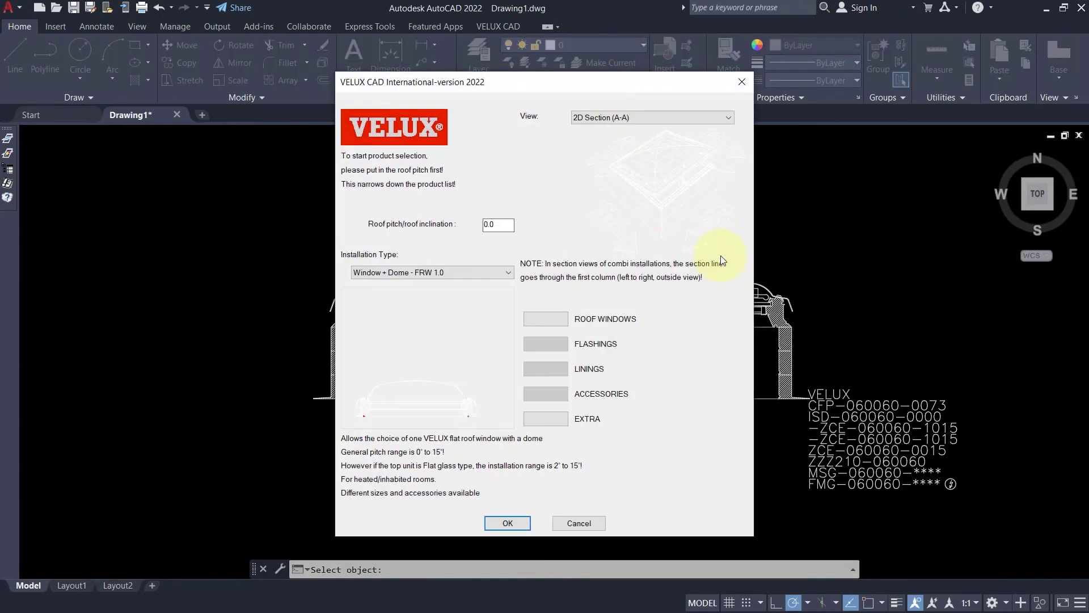
left_click_drag(510, 222, 455, 223)
type("12")
left_click(508, 522)
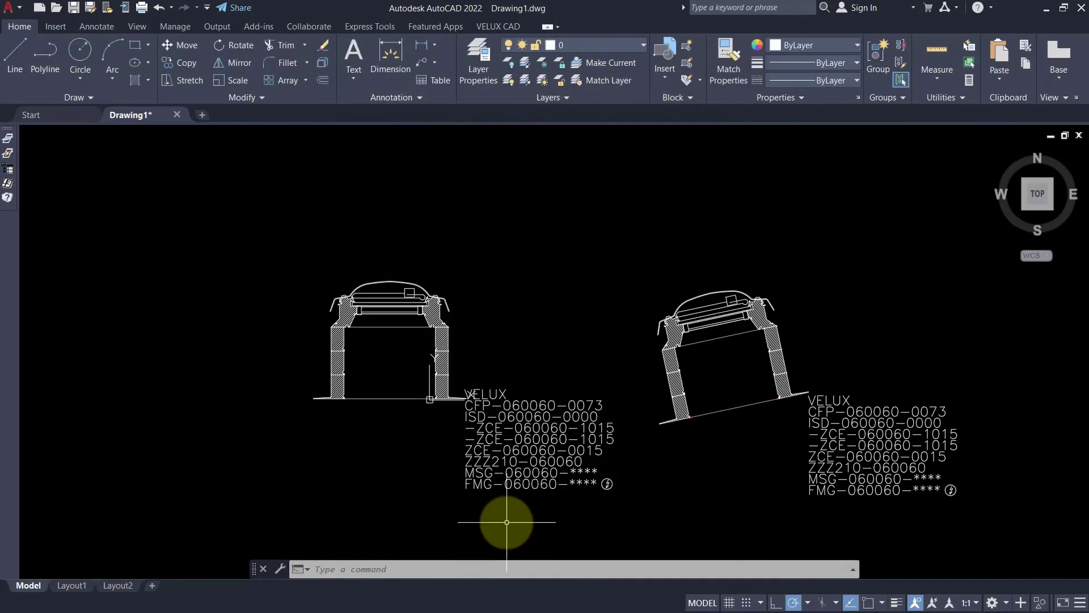
middle_click_drag(1010, 354, 933, 345)
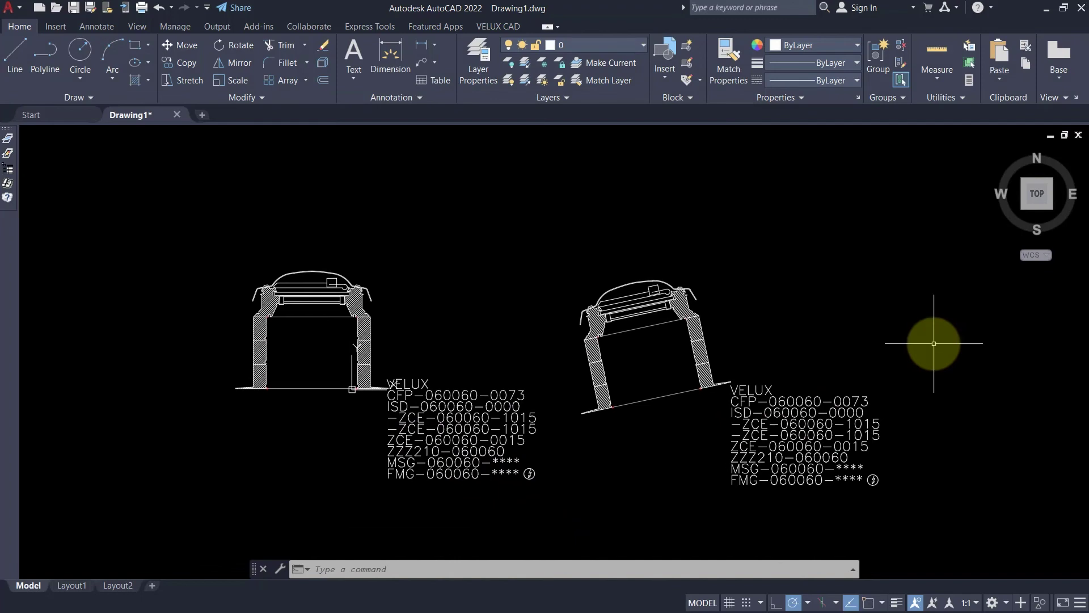